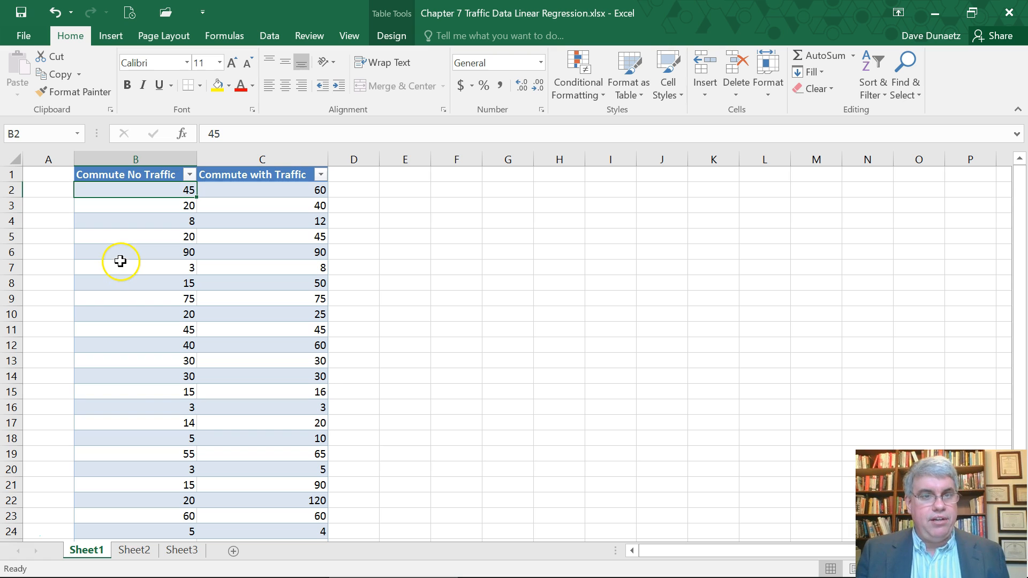
# Insert a markers-only scatter chart of the Commute No Traffic and Commute with Traffic table data.
pyautogui.click(106, 39)
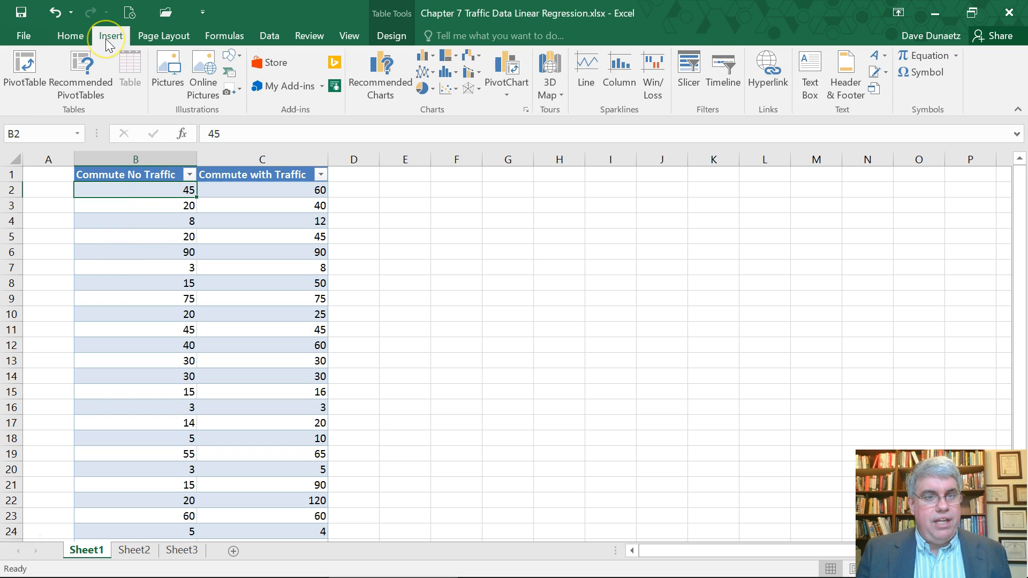
pyautogui.click(451, 88)
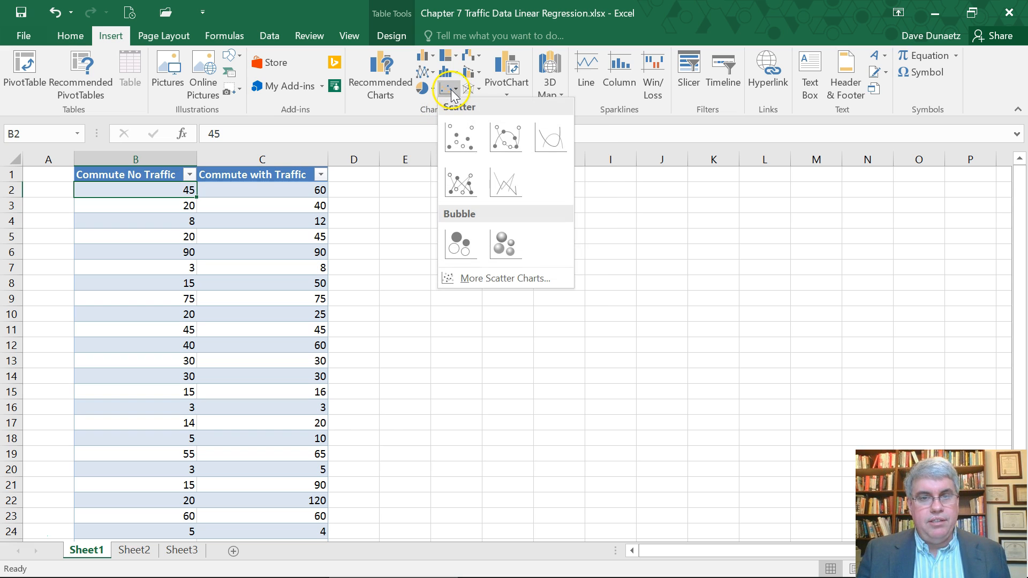
pyautogui.click(454, 139)
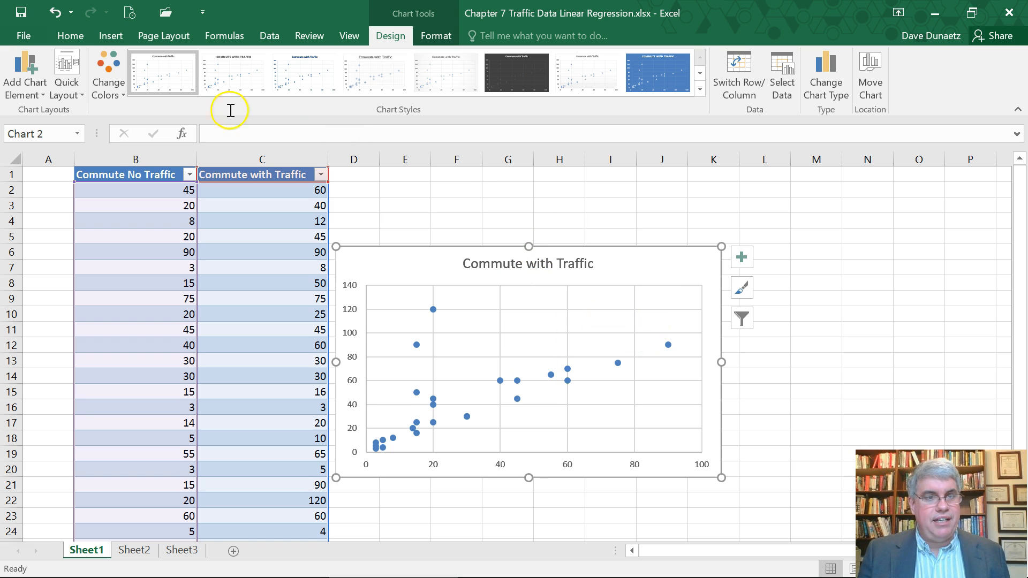
# Add a horizontal axis title to the scatter chart reading "Commute Time with No Traffic".
pyautogui.click(35, 89)
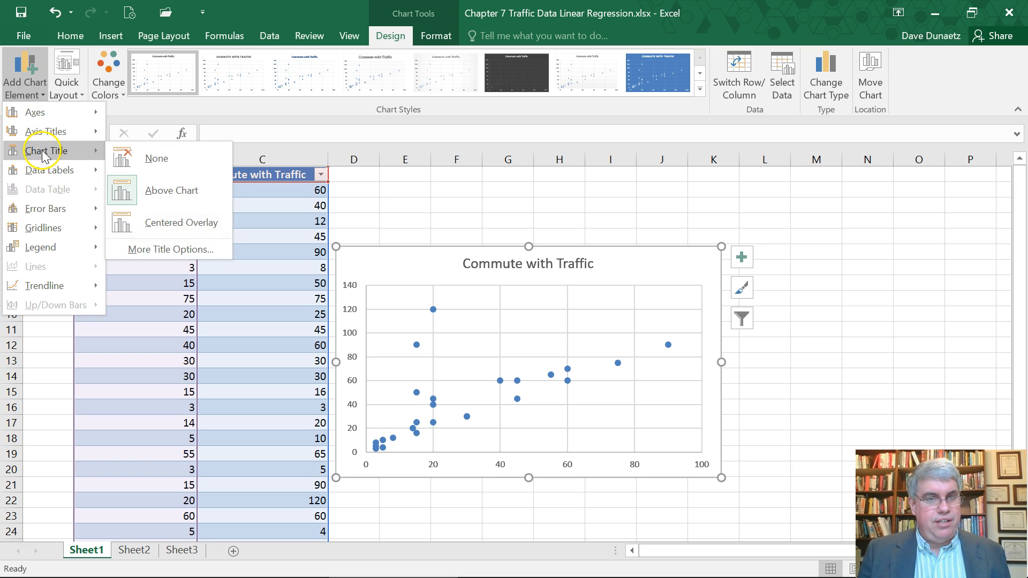
pyautogui.moveTo(54, 132)
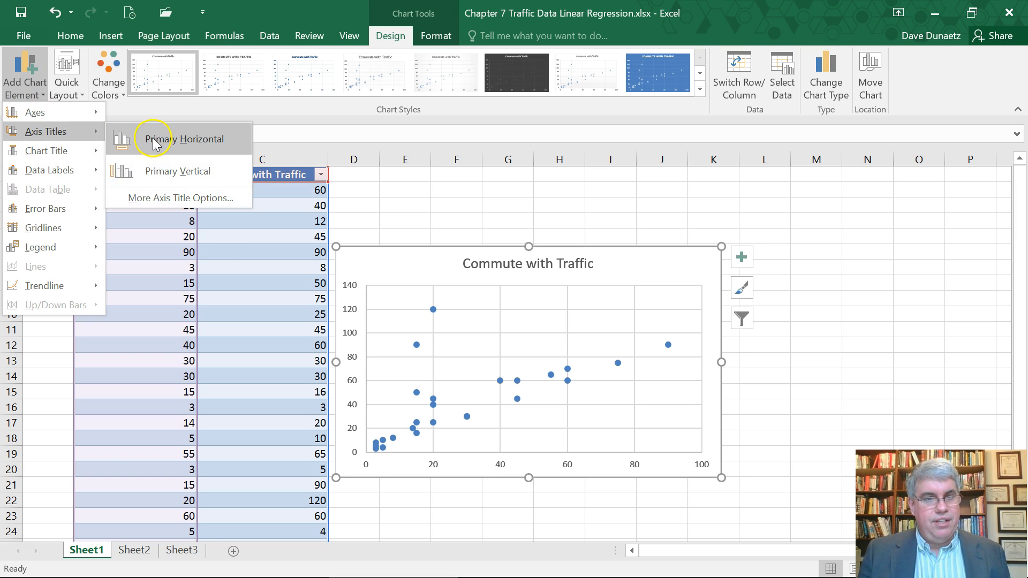
pyautogui.click(159, 138)
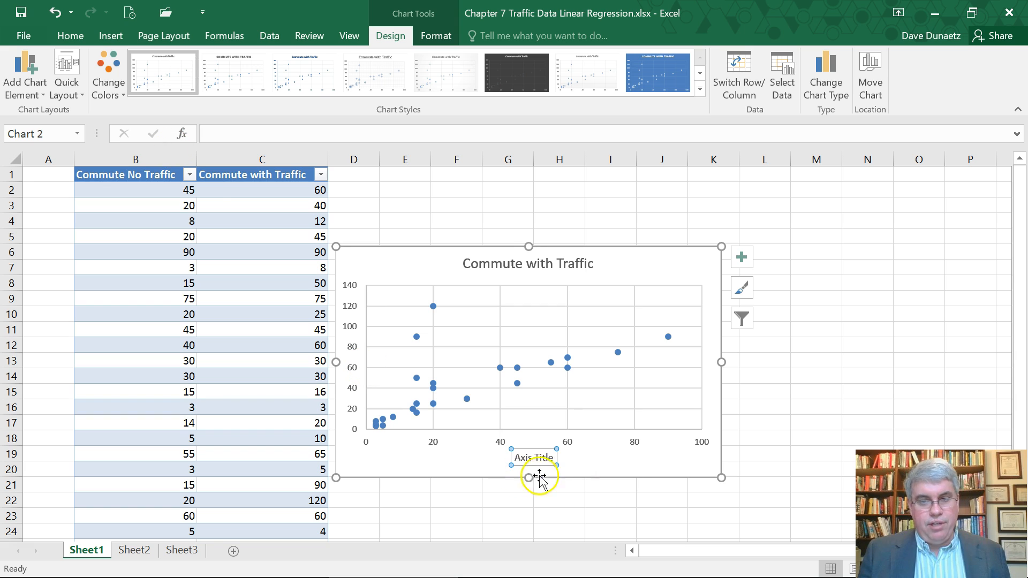
pyautogui.click(555, 457)
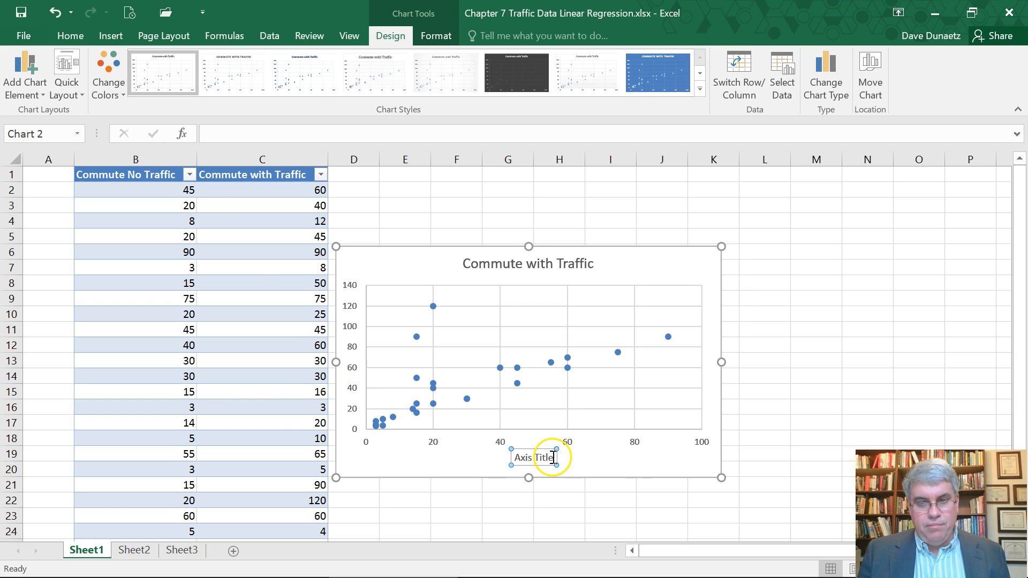
pyautogui.press('BackSpace')
pyautogui.press('BackSpace')
pyautogui.press('BackSpace')
pyautogui.press('BackSpace')
pyautogui.press('BackSpace')
pyautogui.press('BackSpace')
pyautogui.press('BackSpace')
pyautogui.press('BackSpace')
pyautogui.press('BackSpace')
pyautogui.press('BackSpace')
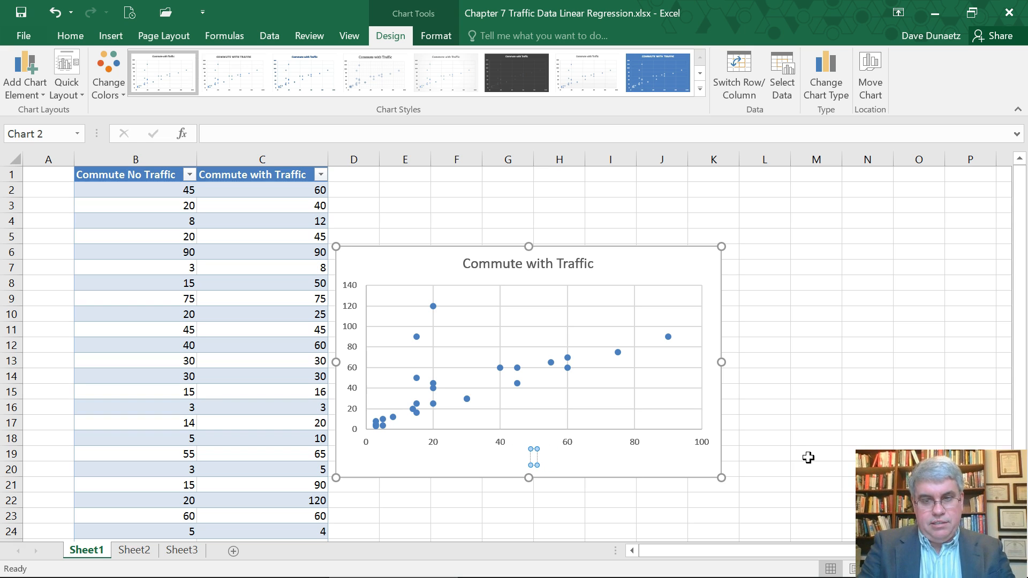
pyautogui.write('Commu')
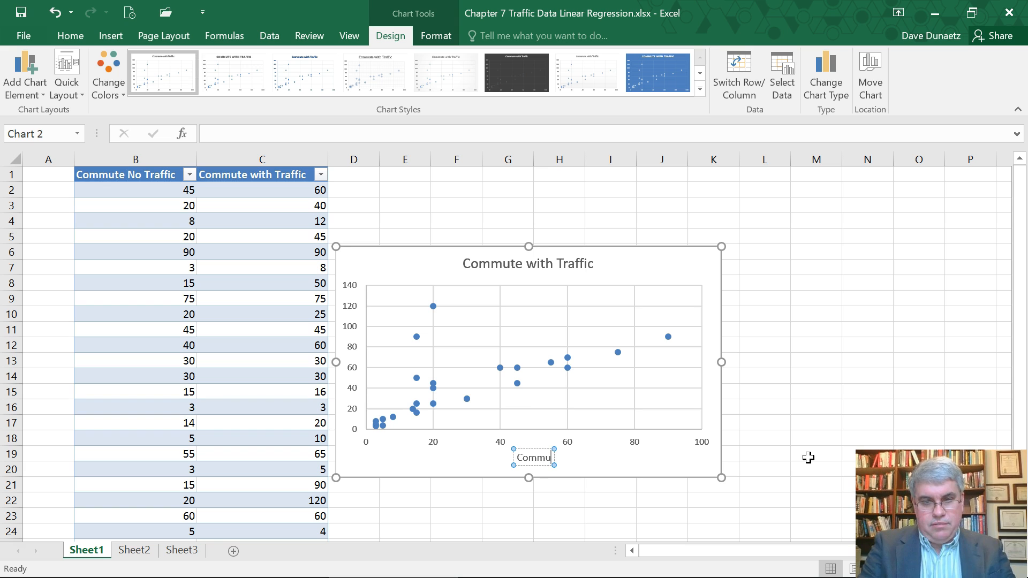
pyautogui.write('te Time wi')
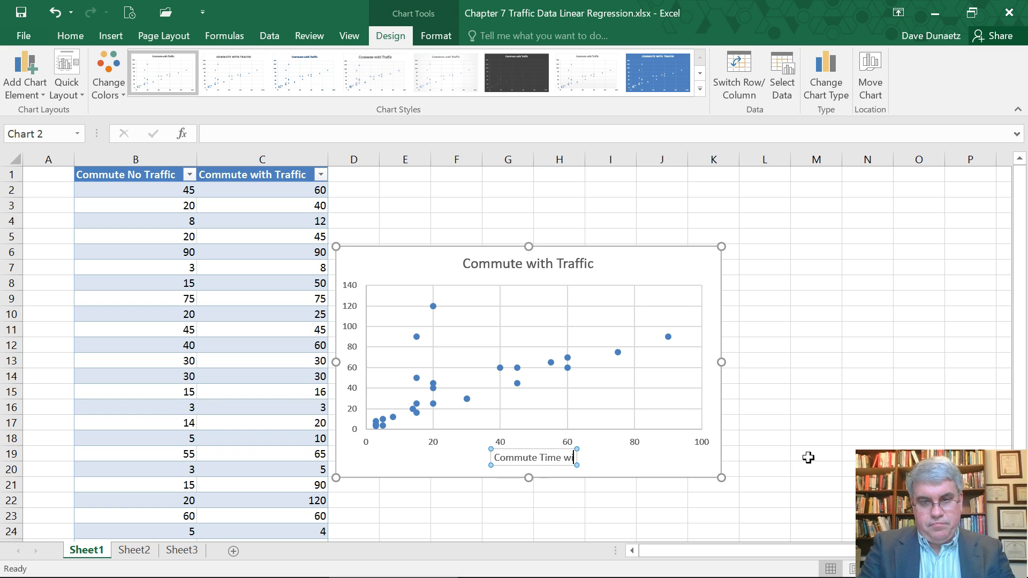
pyautogui.write('th No Traf')
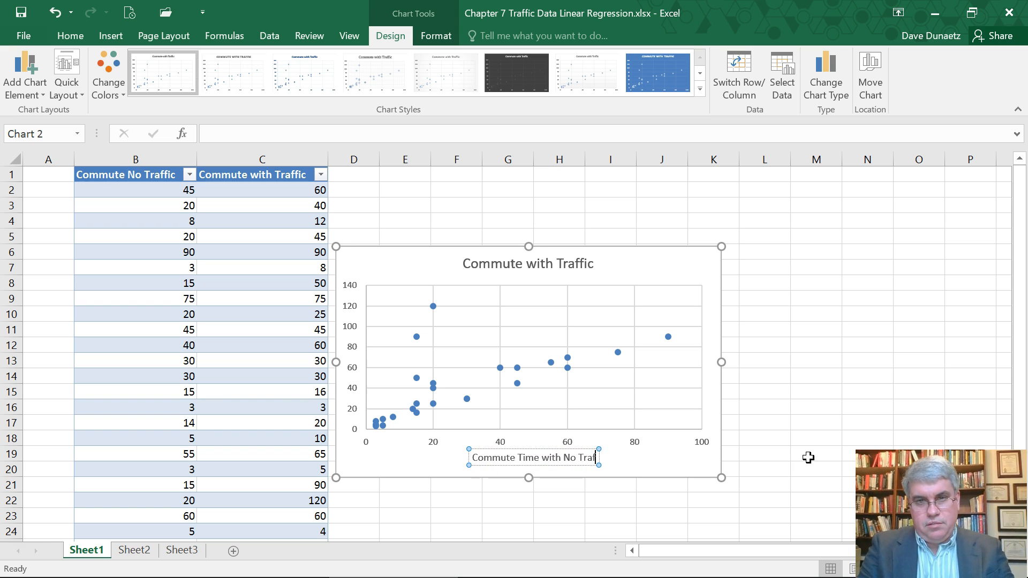
pyautogui.write('fic')
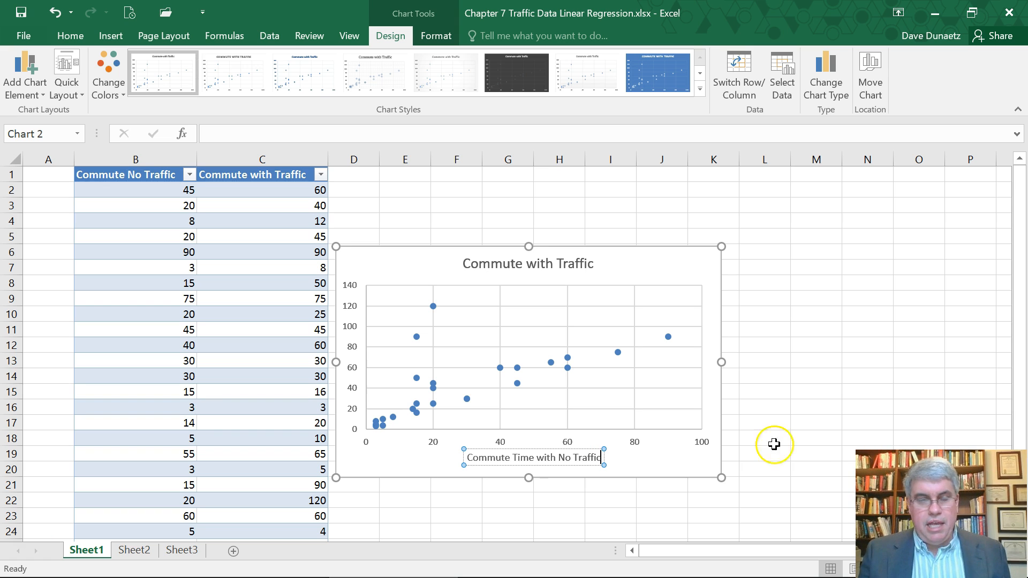
# Add a vertical axis title to the scatter chart reading "Commute Time with Traffic".
pyautogui.click(25, 81)
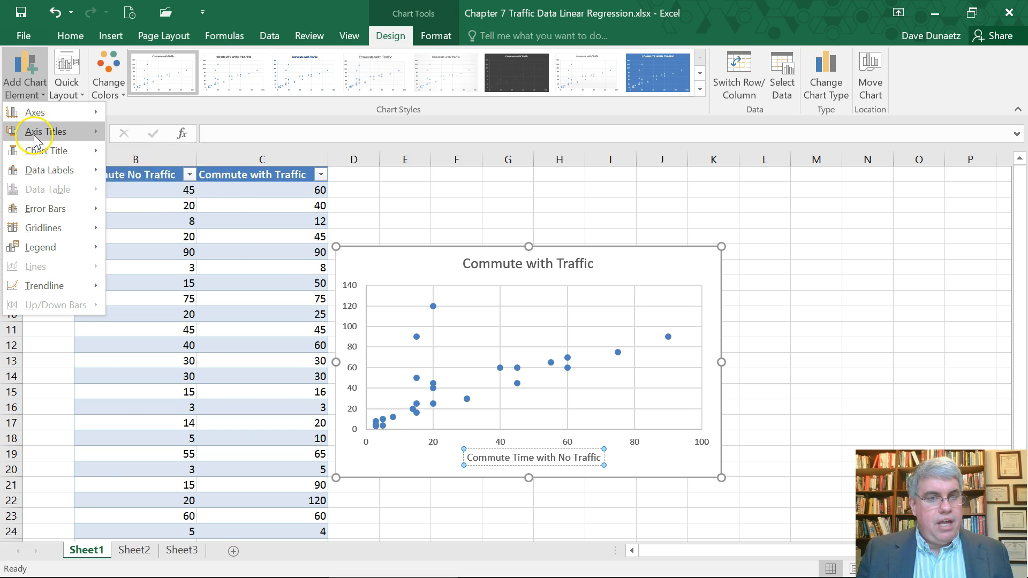
pyautogui.click(173, 170)
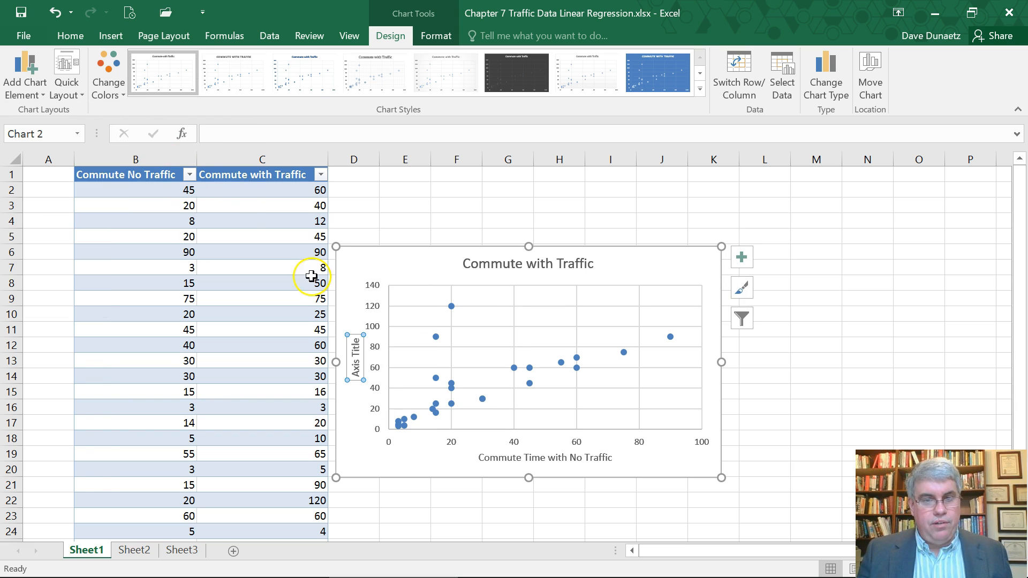
pyautogui.click(357, 340)
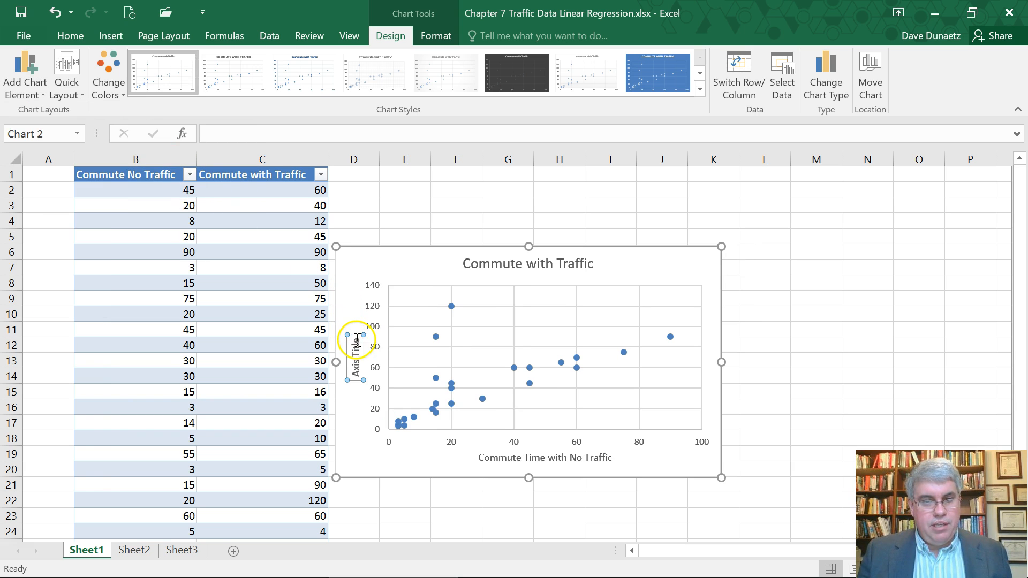
pyautogui.press('BackSpace')
pyautogui.press('BackSpace')
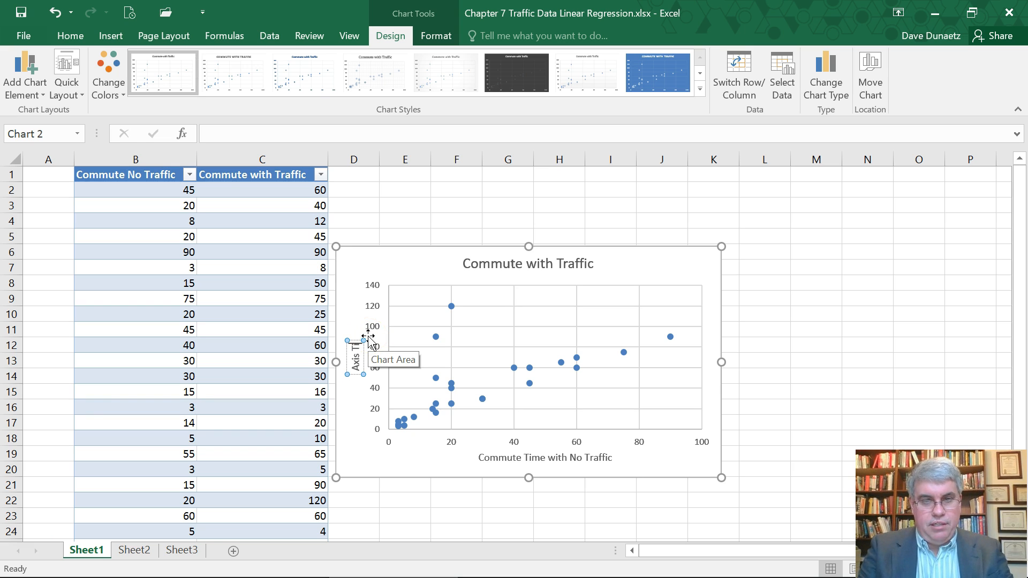
pyautogui.write('Commute')
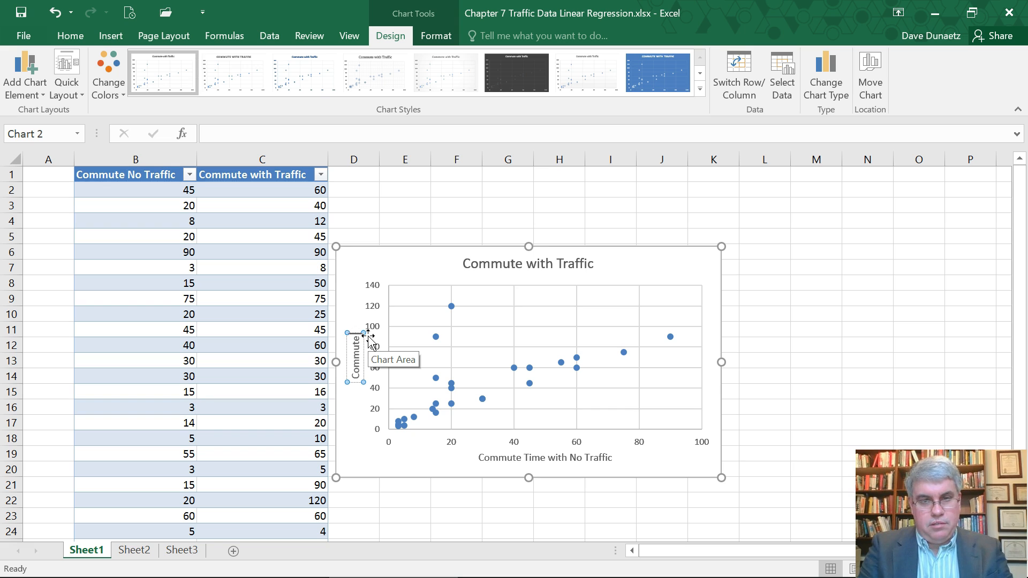
pyautogui.write(' Time with Traffic')
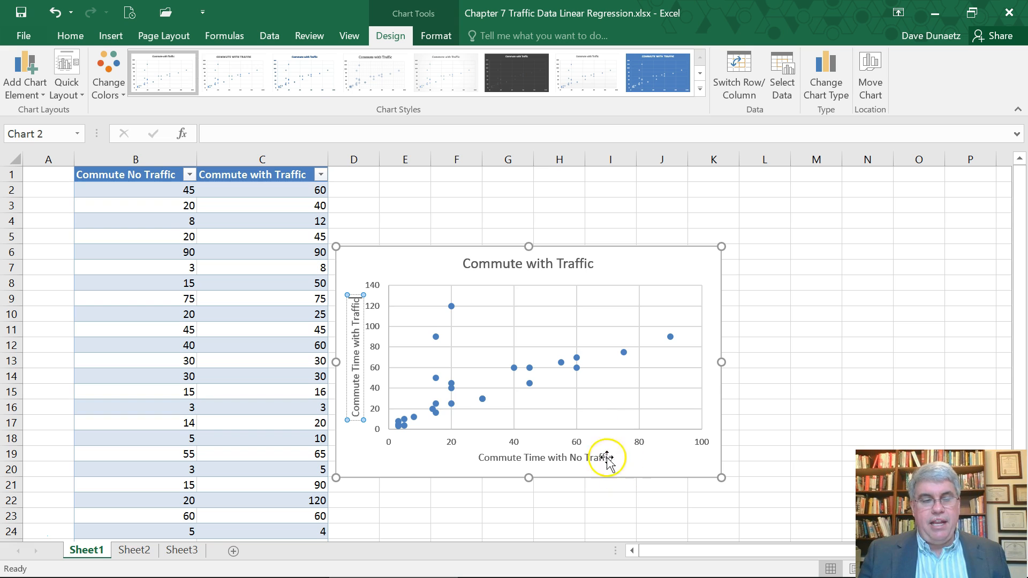
# Add a linear trendline to the scatter chart and display its equation and R-squared value on the chart.
pyautogui.click(37, 99)
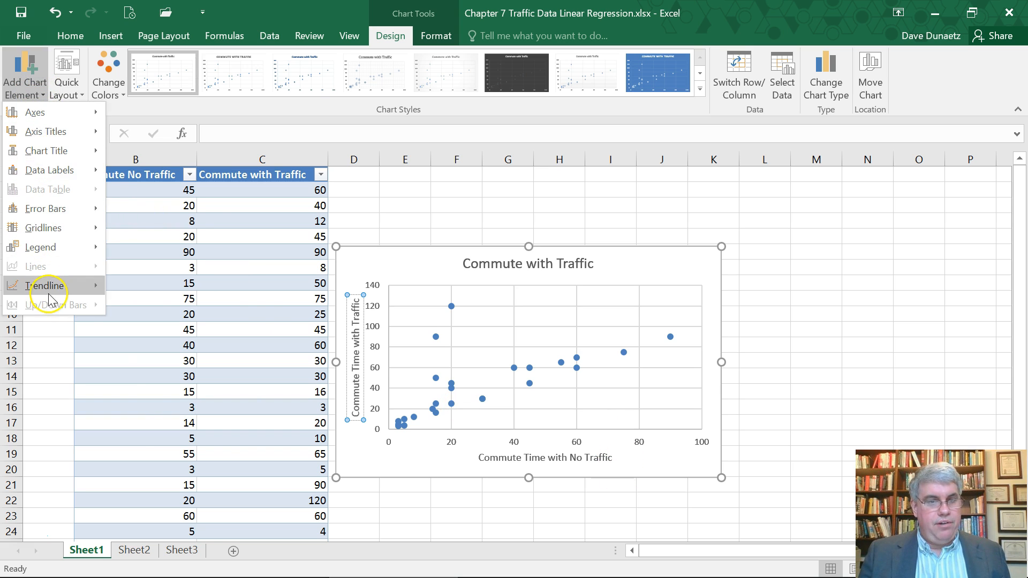
pyautogui.moveTo(50, 288)
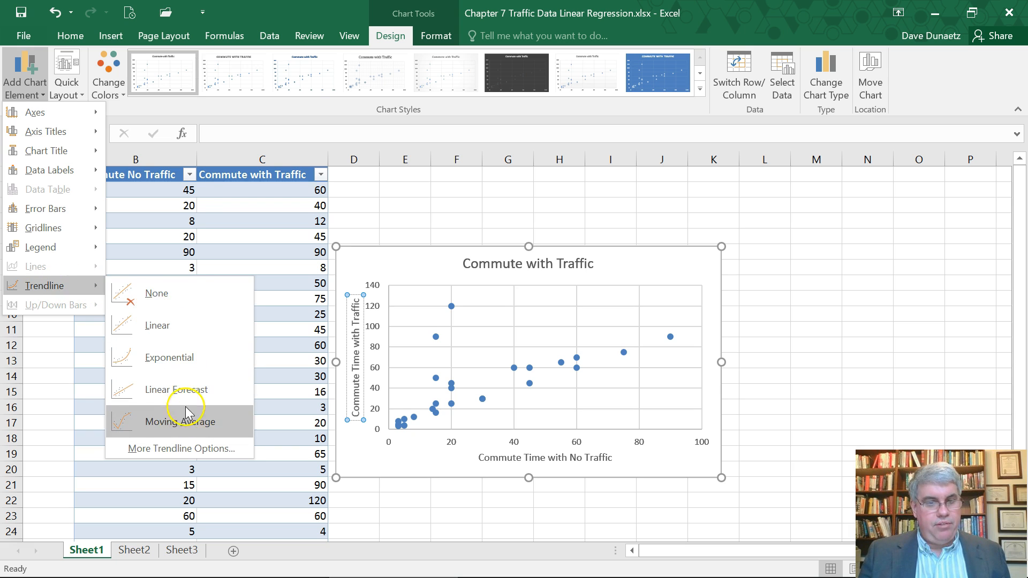
pyautogui.click(183, 449)
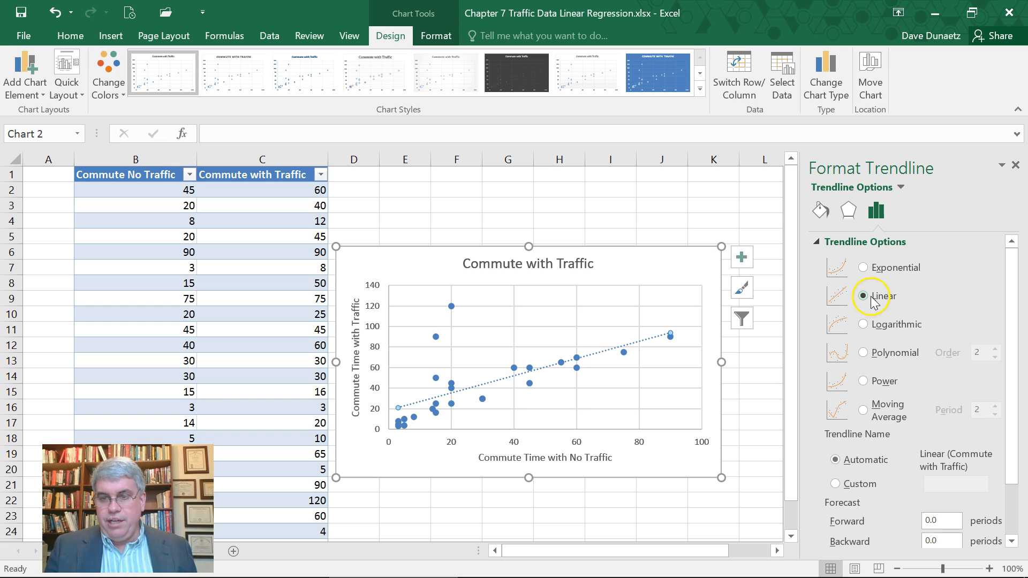
pyautogui.scroll(-3, 841, 396)
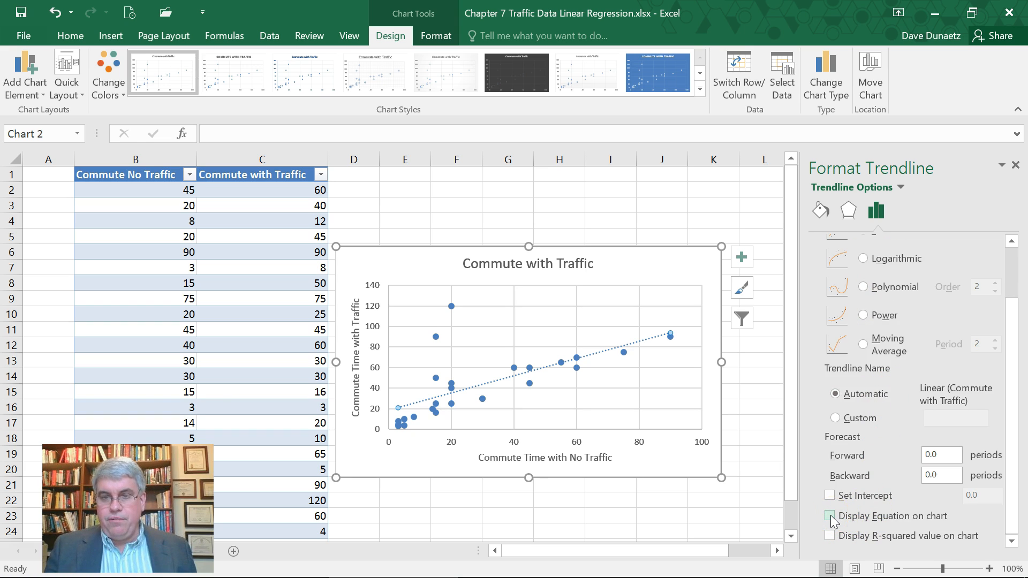
pyautogui.click(830, 537)
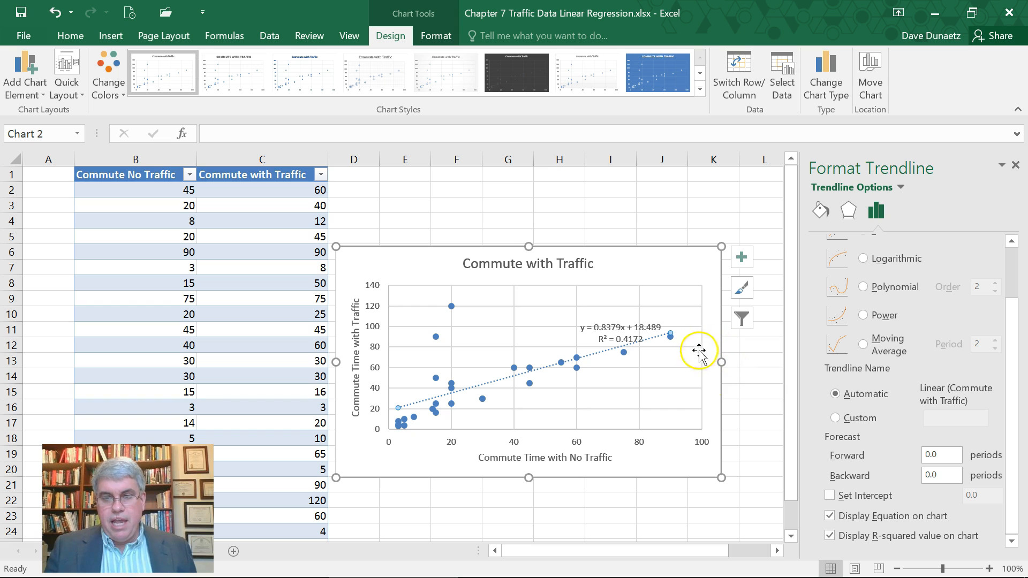
pyautogui.click(1016, 168)
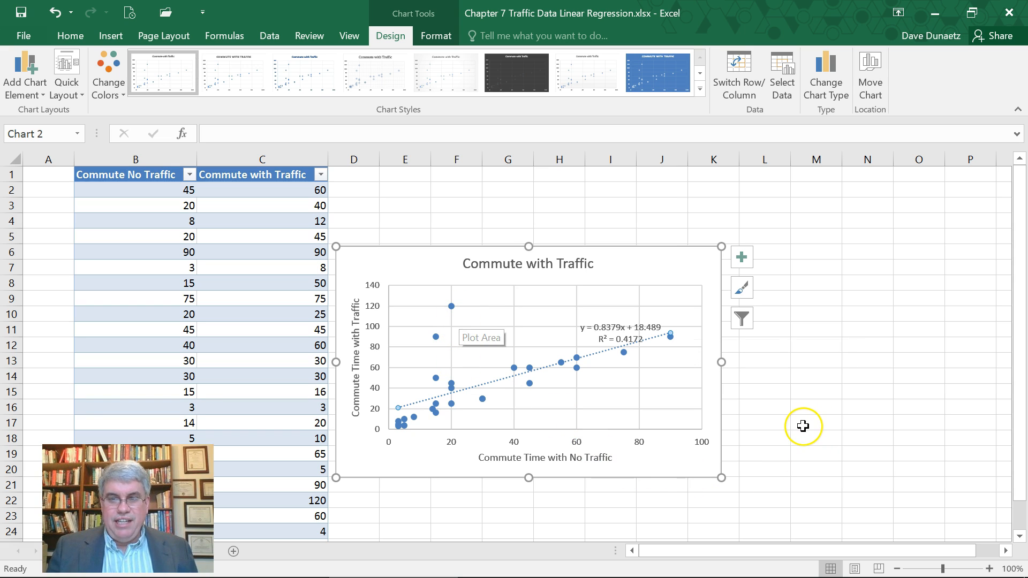
pyautogui.click(768, 435)
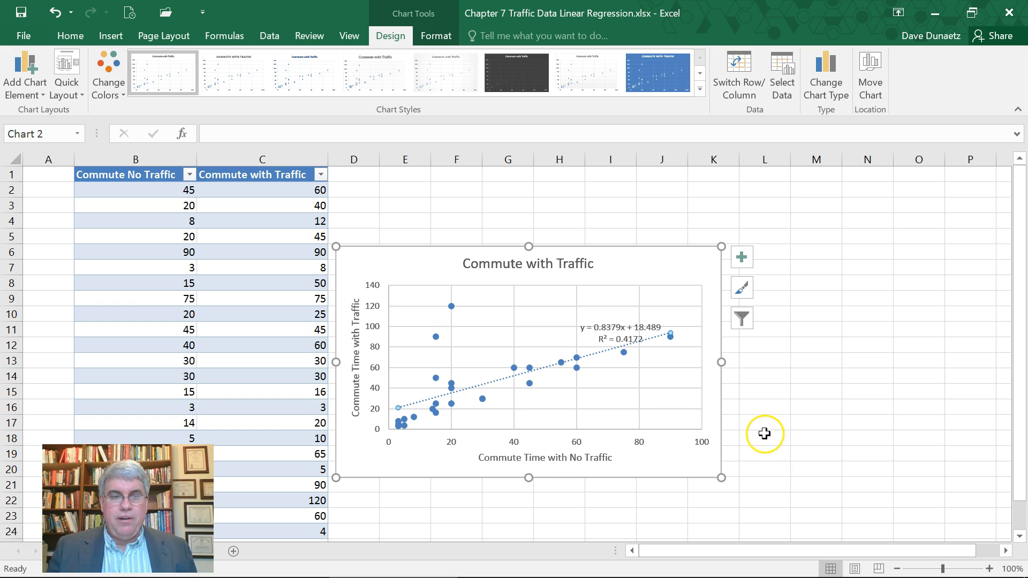